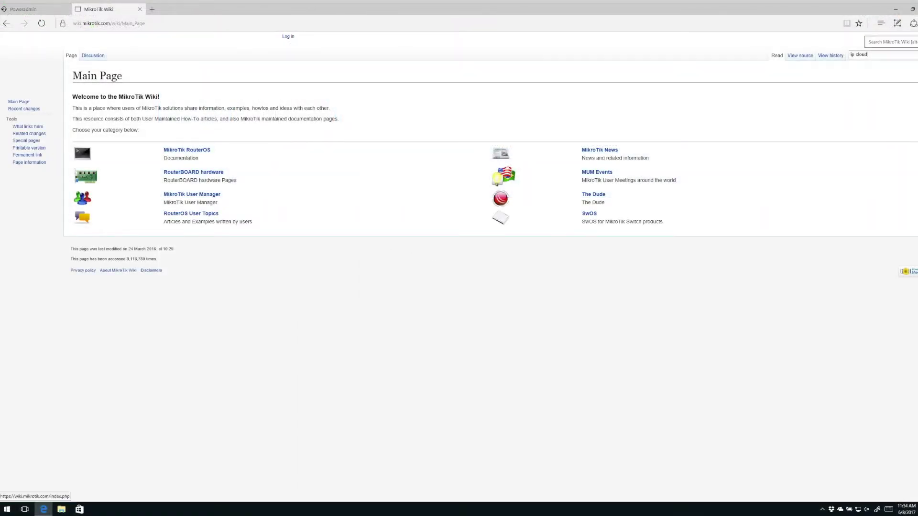
Search the MikroTik Wiki for 'ip cloud' and open the Manual:IP/Cloud article.
{"action": "key", "text": "Return"}
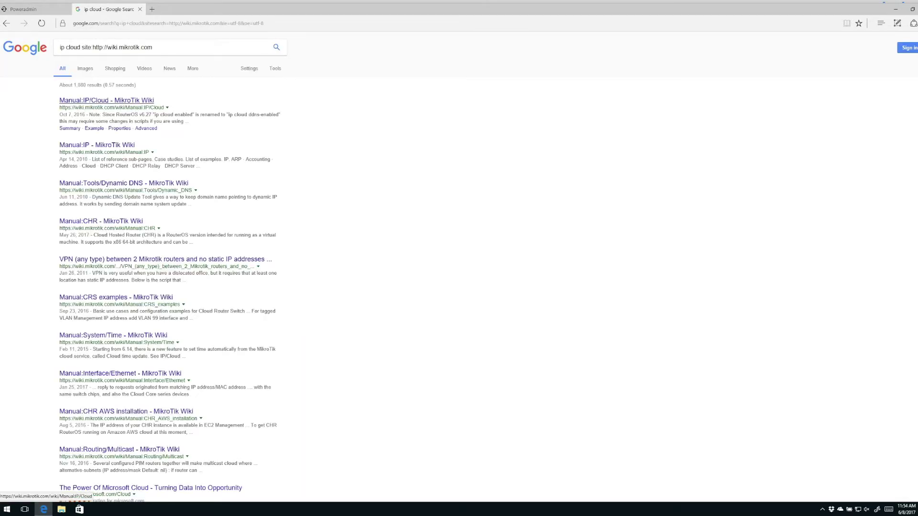
{"action": "left_click", "coordinate": [105, 100]}
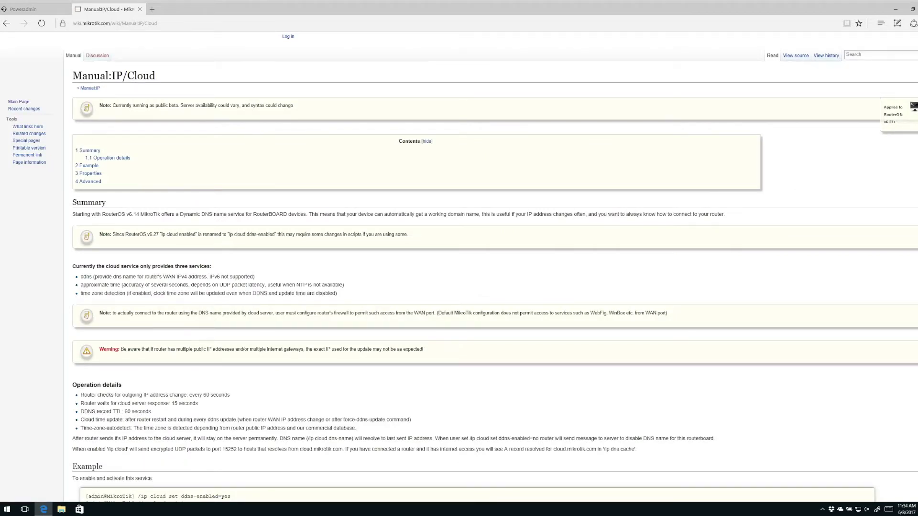
Scroll through the Manual:IP/Cloud article to review its property tables.
{"action": "scroll", "coordinate": [459, 268], "scroll_direction": "down", "scroll_amount": 10}
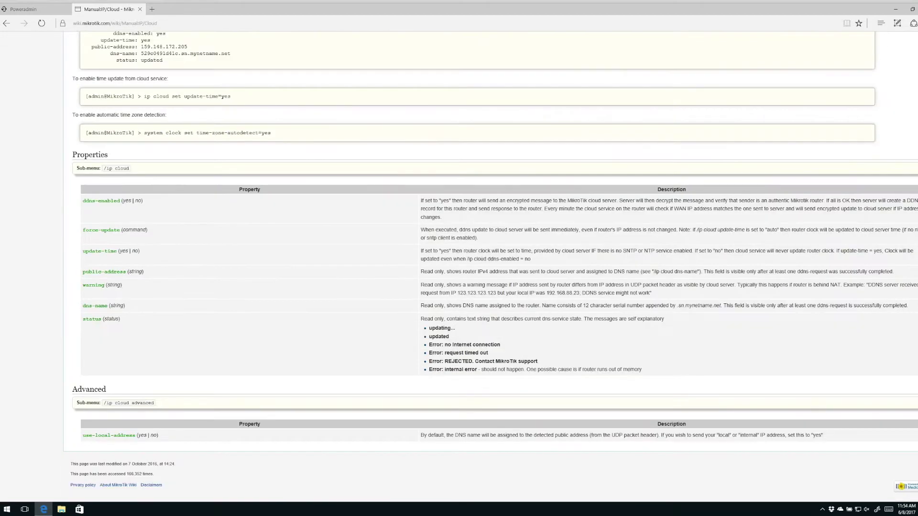
{"action": "scroll", "coordinate": [459, 268], "scroll_direction": "up", "scroll_amount": 10}
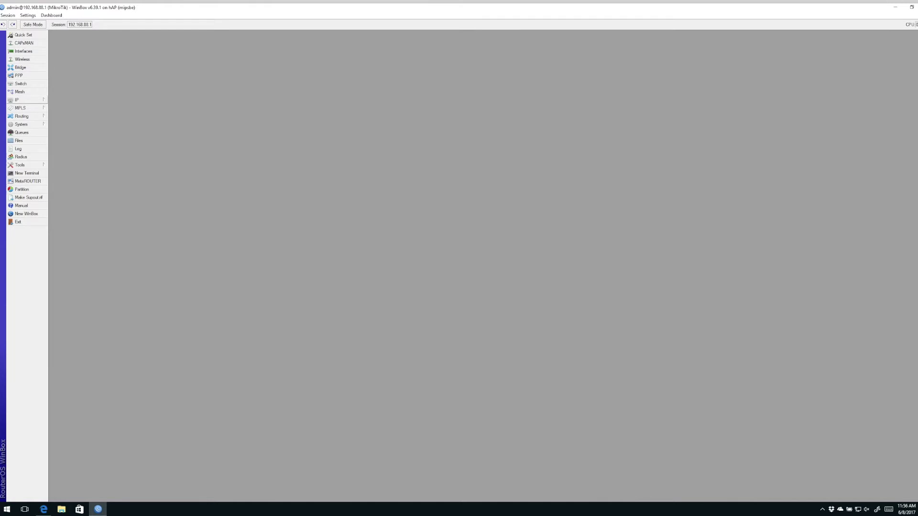
{"action": "left_click", "coordinate": [24, 100]}
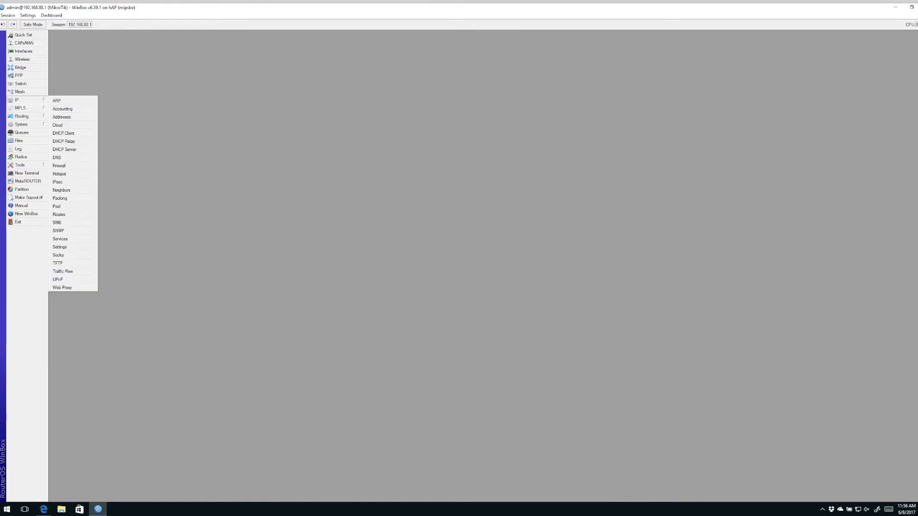
{"action": "left_click", "coordinate": [58, 125]}
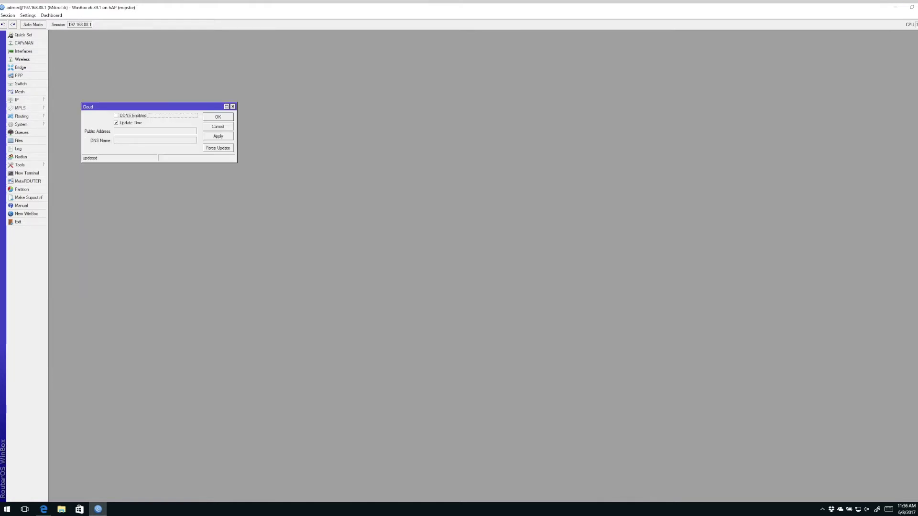
{"action": "left_click_drag", "start_coordinate": [144, 107], "coordinate": [239, 162]}
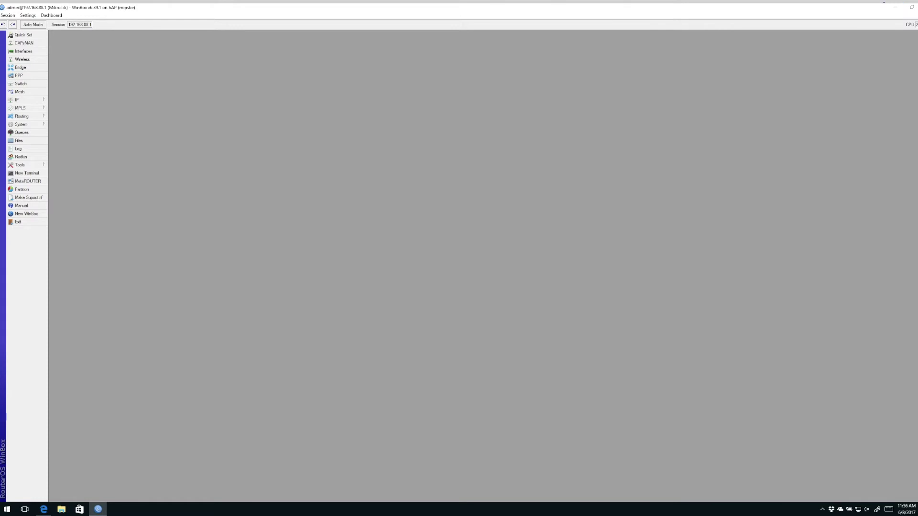
{"action": "left_click", "coordinate": [27, 100]}
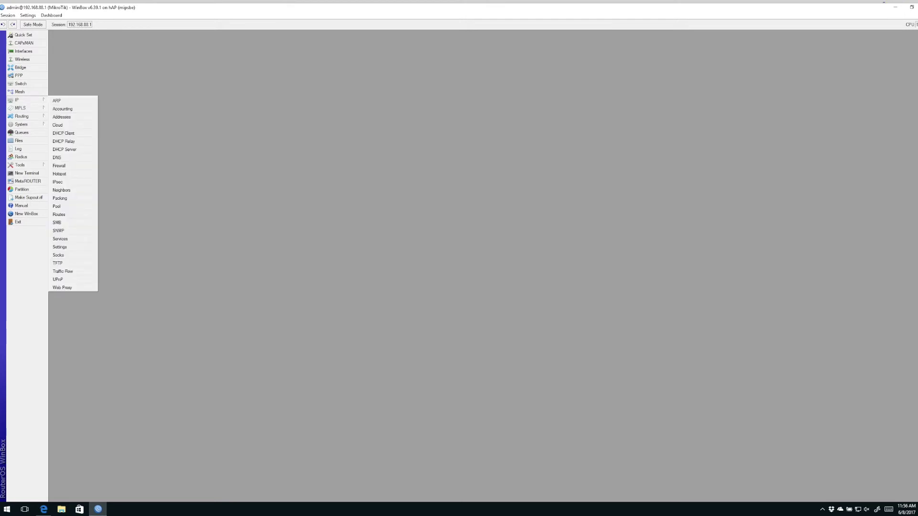
{"action": "left_click", "coordinate": [58, 126]}
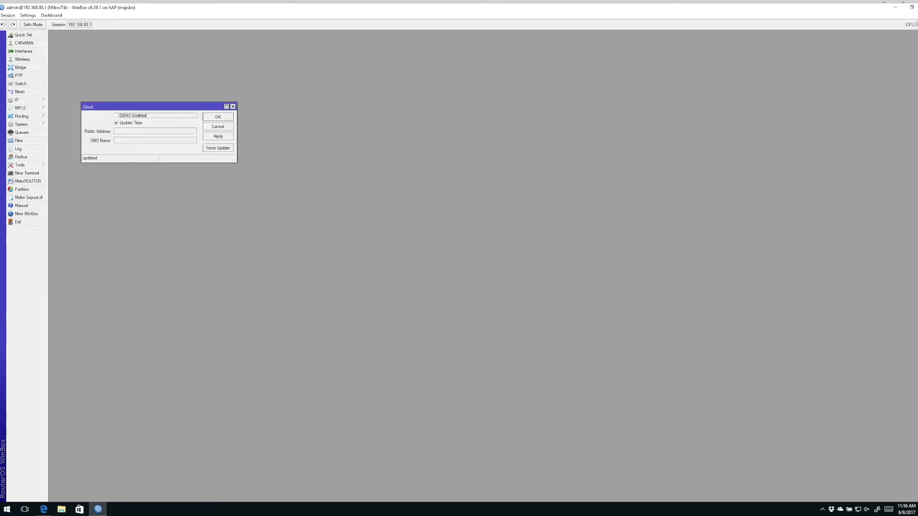
{"action": "left_click_drag", "start_coordinate": [134, 106], "coordinate": [229, 162]}
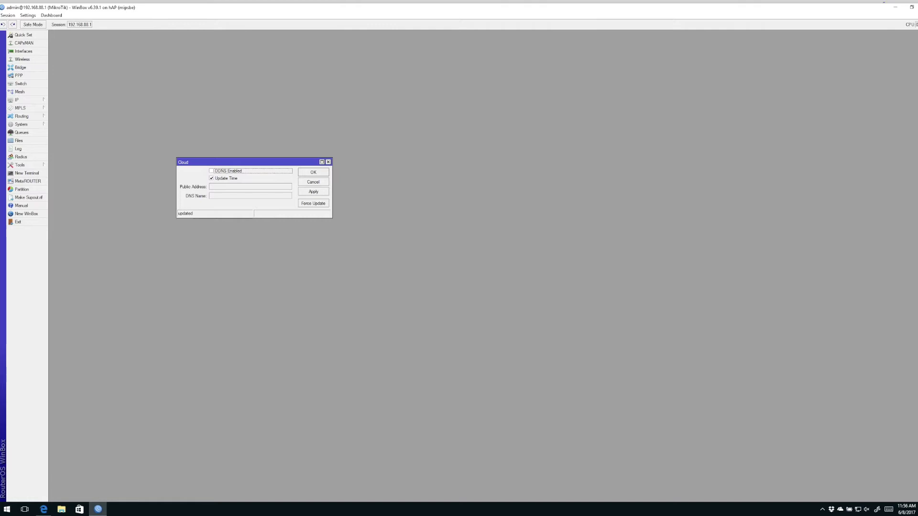
{"action": "left_click", "coordinate": [27, 100]}
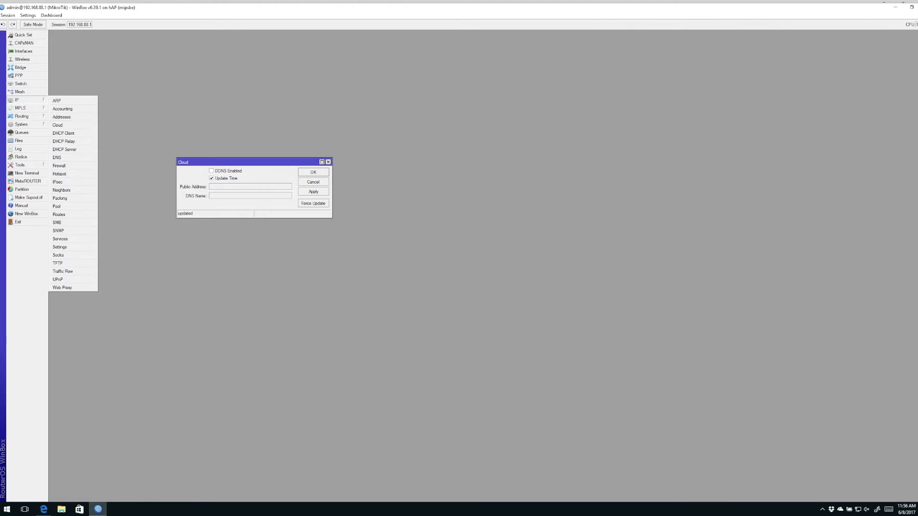
{"action": "left_click", "coordinate": [73, 125]}
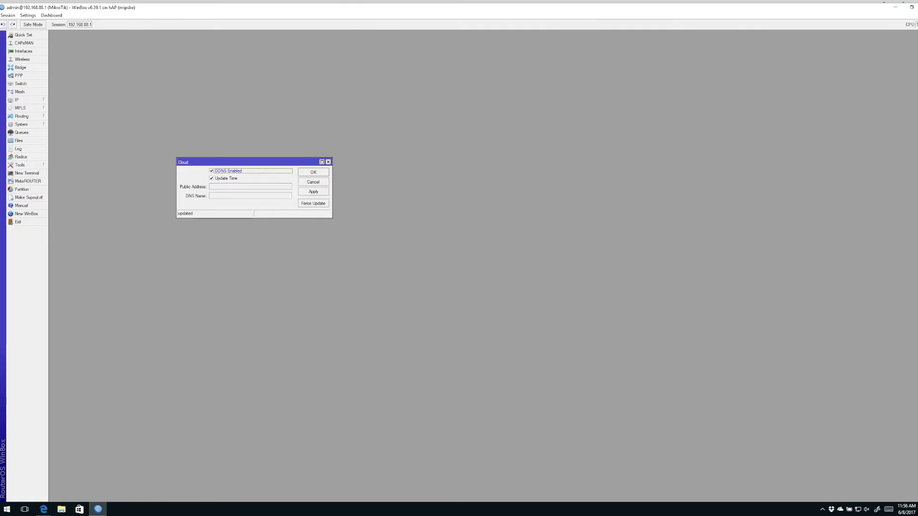
{"action": "left_click", "coordinate": [313, 191]}
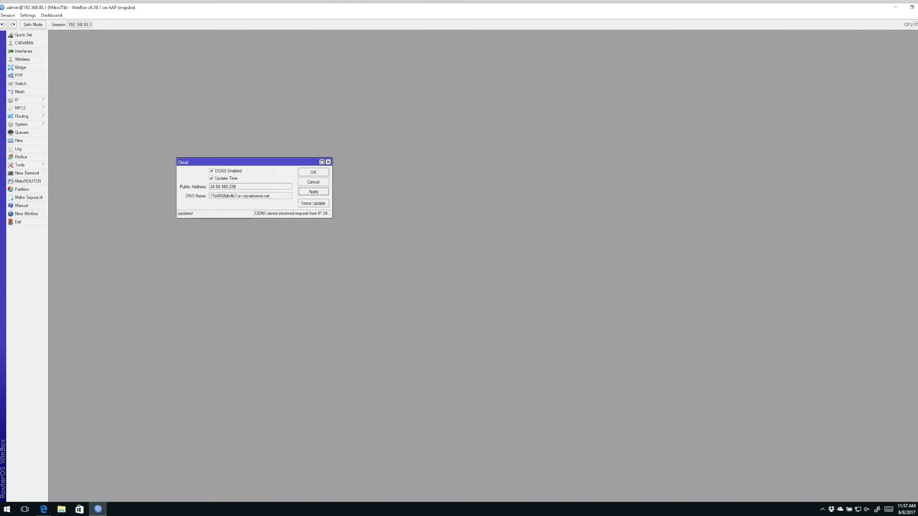
Copy the full mynetname.net DNS Name from the IP Cloud window to the clipboard.
{"action": "left_click_drag", "start_coordinate": [237, 196], "coordinate": [209, 196]}
{"action": "left_click", "coordinate": [271, 196]}
{"action": "left_click_drag", "start_coordinate": [271, 196], "coordinate": [210, 196]}
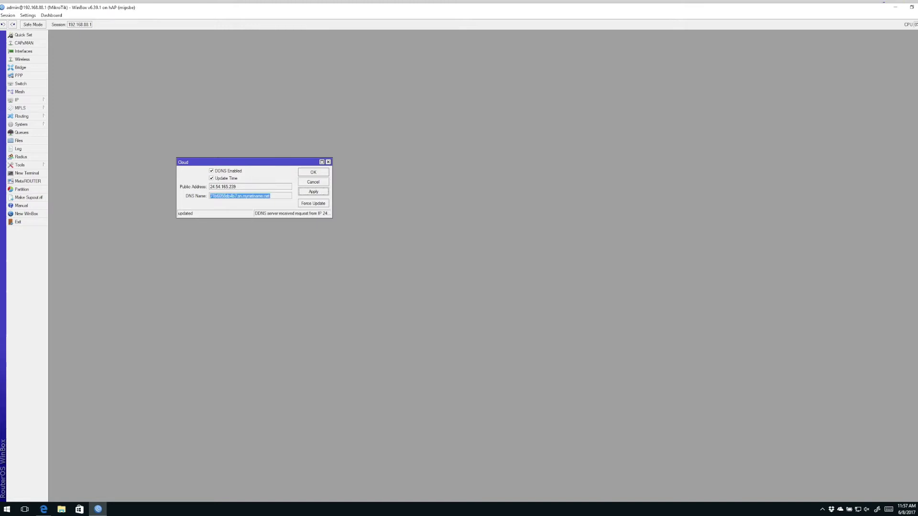
{"action": "left_click", "coordinate": [232, 196]}
{"action": "double_click", "coordinate": [231, 196]}
{"action": "right_click", "coordinate": [222, 196]}
{"action": "left_click", "coordinate": [239, 200]}
{"action": "left_click", "coordinate": [98, 509]}
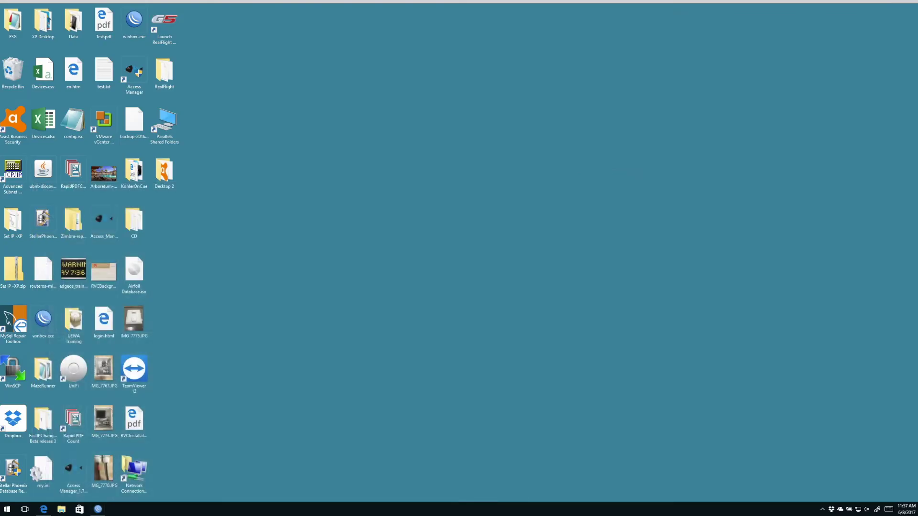
Save the pasted mynetname.net address as a managed entry in a new WinBox loader.
{"action": "double_click", "coordinate": [134, 23]}
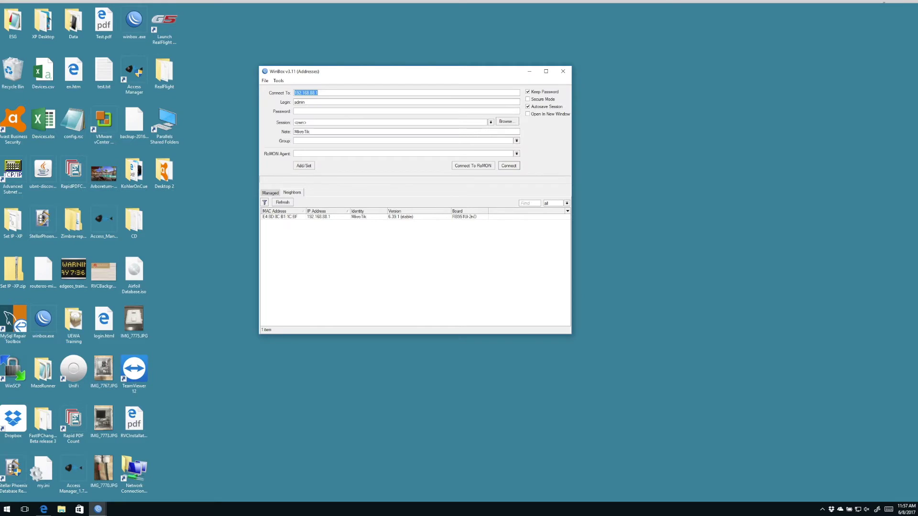
{"action": "key", "text": "ctrl+v"}
{"action": "left_click", "coordinate": [270, 192]}
{"action": "left_click", "coordinate": [304, 166]}
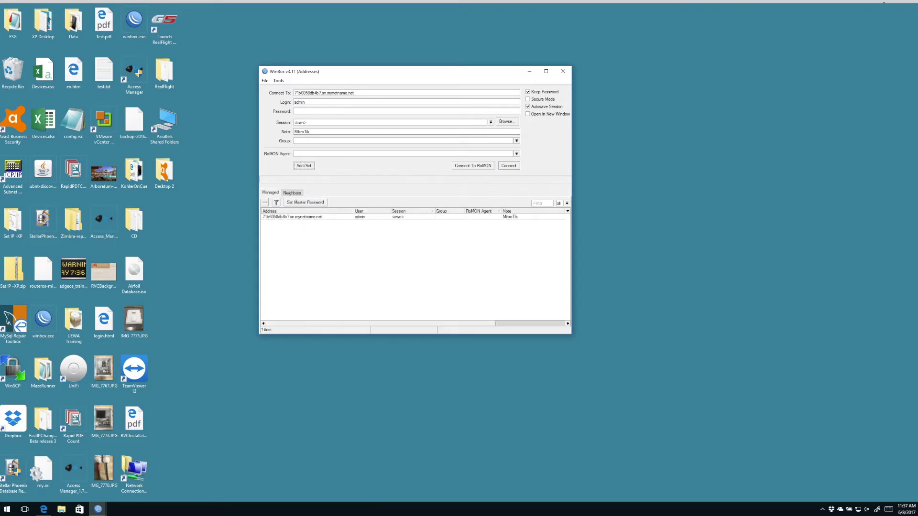
{"action": "left_click", "coordinate": [292, 217]}
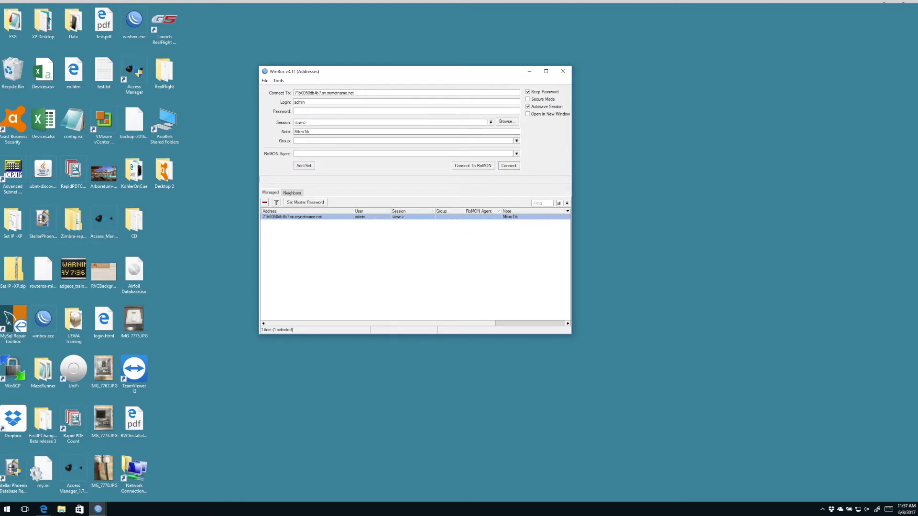
{"action": "left_click", "coordinate": [98, 509]}
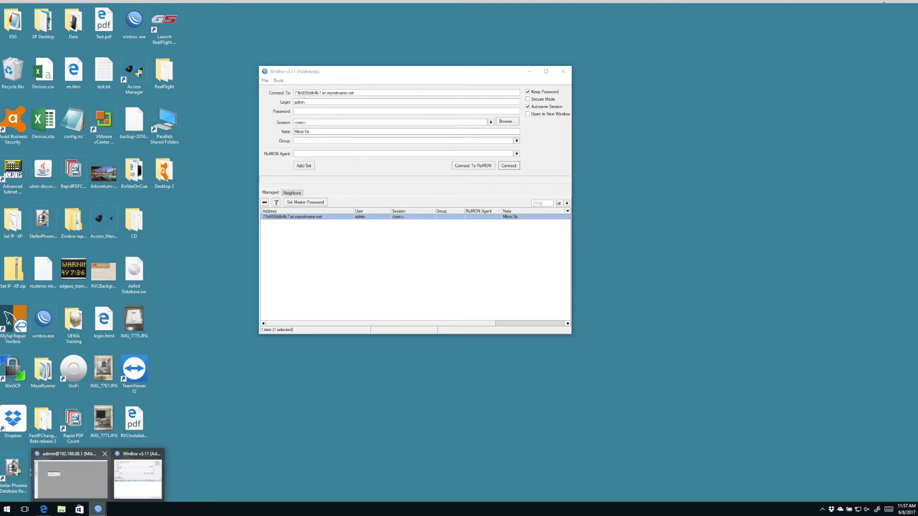
{"action": "left_click", "coordinate": [71, 475]}
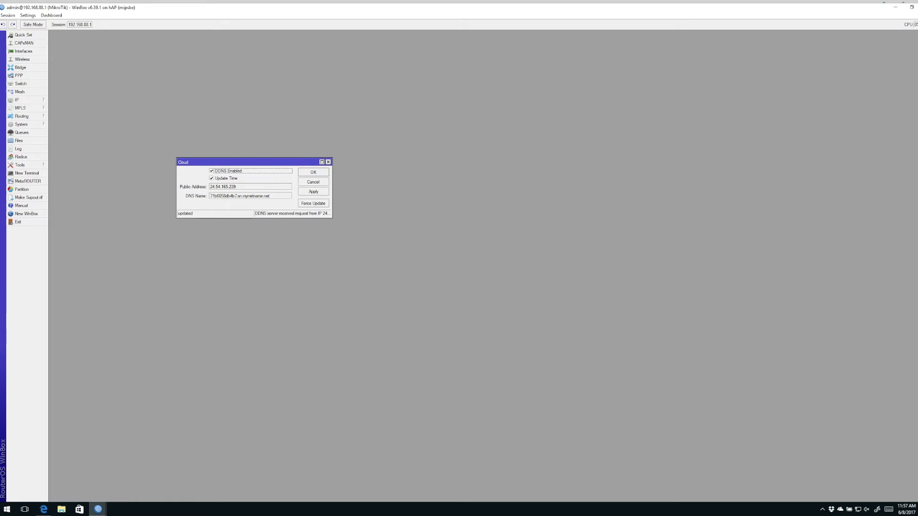
Show the System > Routerboard details and select the board's serial number.
{"action": "left_click", "coordinate": [22, 124]}
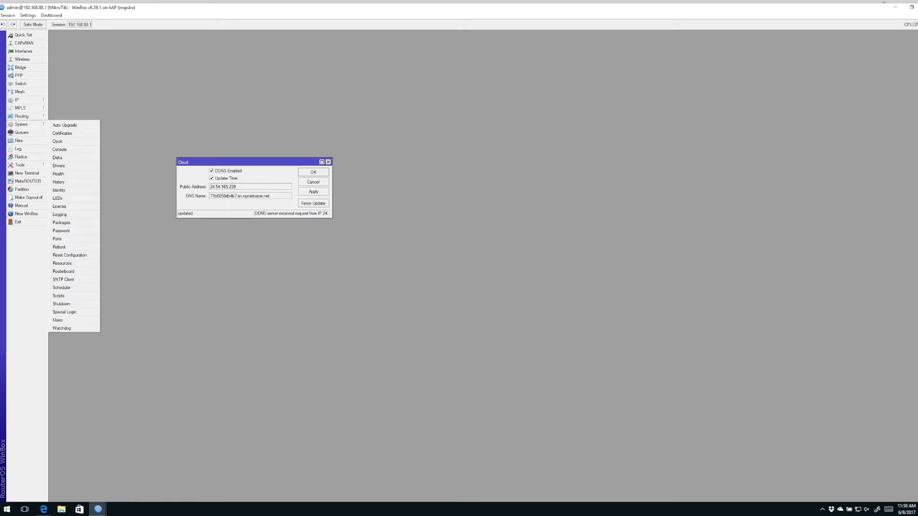
{"action": "left_click", "coordinate": [63, 271]}
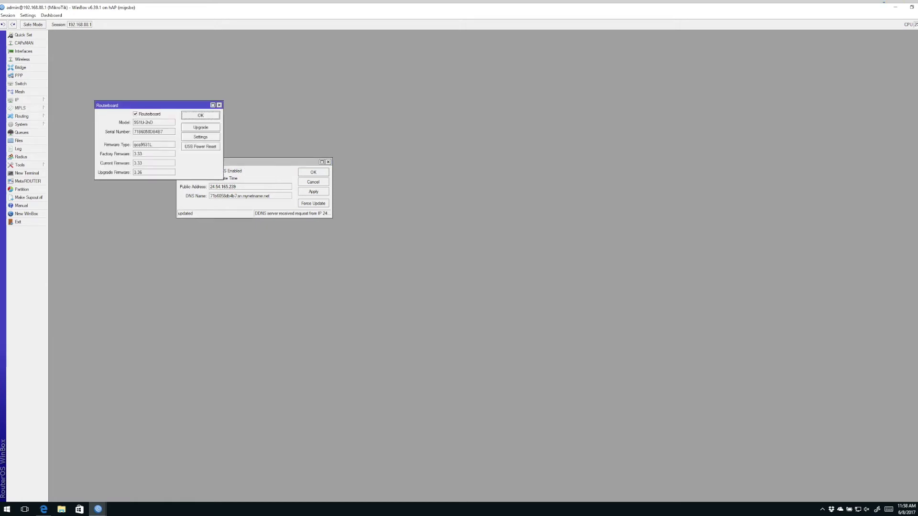
{"action": "left_click_drag", "start_coordinate": [134, 132], "coordinate": [163, 132]}
{"action": "left_click_drag", "start_coordinate": [268, 162], "coordinate": [186, 191]}
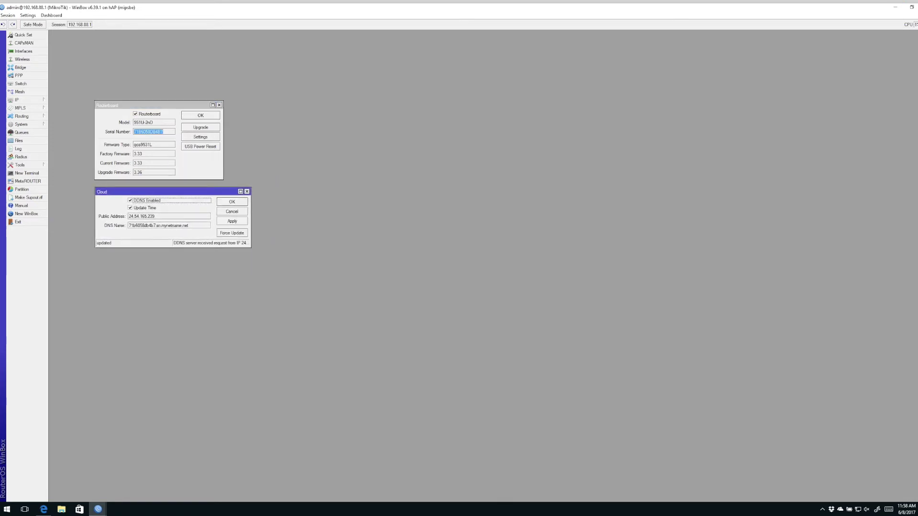
{"action": "left_click_drag", "start_coordinate": [164, 132], "coordinate": [134, 132]}
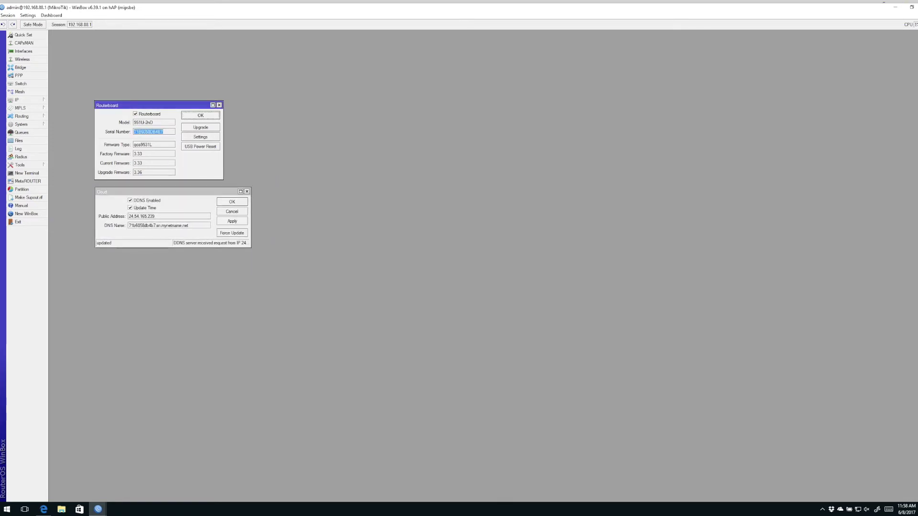
Compare the serial with the DNS Name prefix, reapply and widen Cloud, and open the Log.
{"action": "left_click", "coordinate": [130, 225]}
{"action": "left_click_drag", "start_coordinate": [129, 226], "coordinate": [156, 226]}
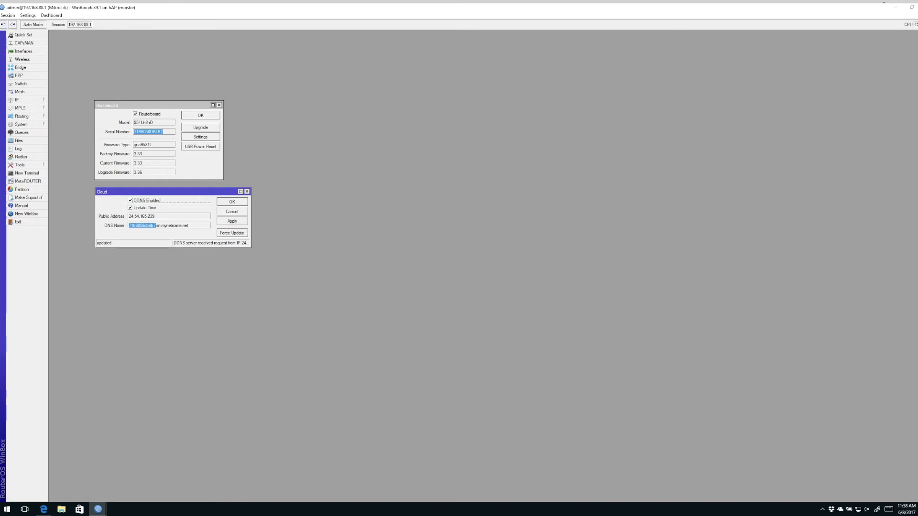
{"action": "left_click", "coordinate": [232, 221]}
{"action": "left_click_drag", "start_coordinate": [251, 225], "coordinate": [371, 225]}
{"action": "left_click", "coordinate": [18, 149]}
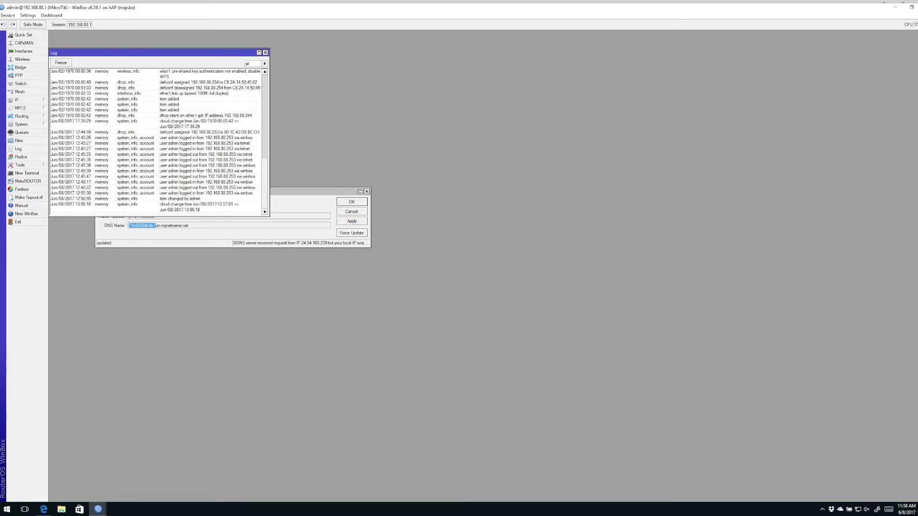
Move the Log window aside and close it.
{"action": "left_click_drag", "start_coordinate": [143, 53], "coordinate": [248, 54]}
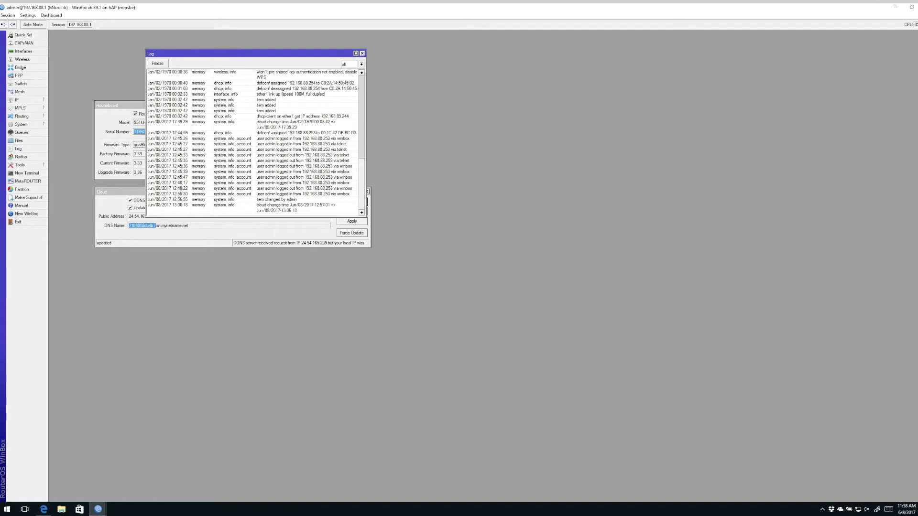
{"action": "left_click", "coordinate": [362, 53]}
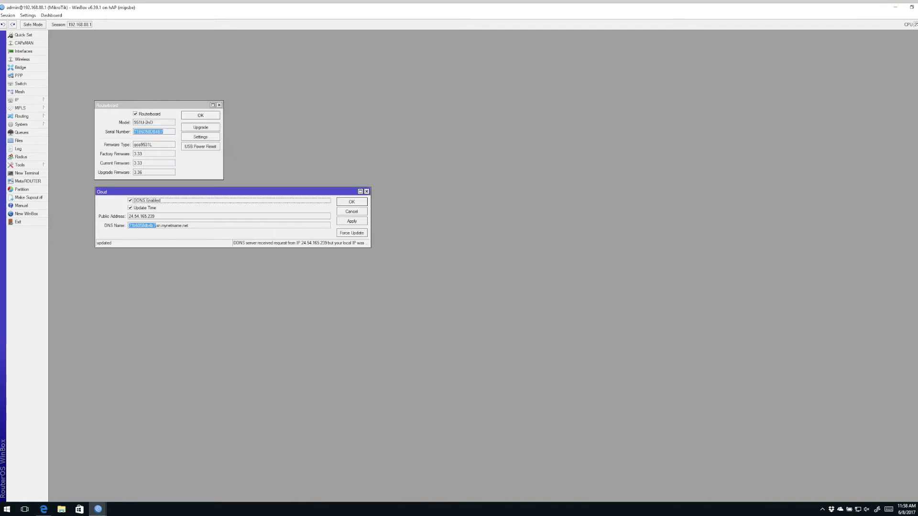
Close the Cloud and Routerboard windows and bring the WinBox saved-connections window forward.
{"action": "key", "text": "Escape"}
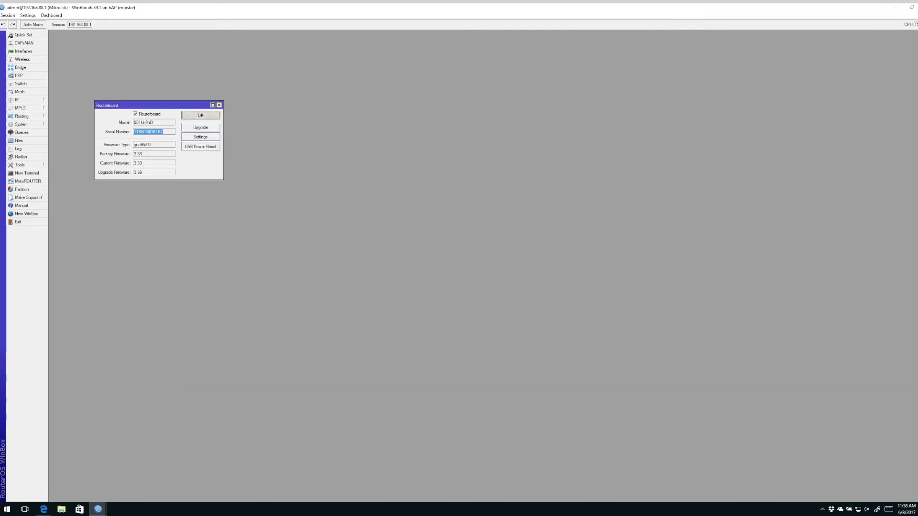
{"action": "key", "text": "Escape"}
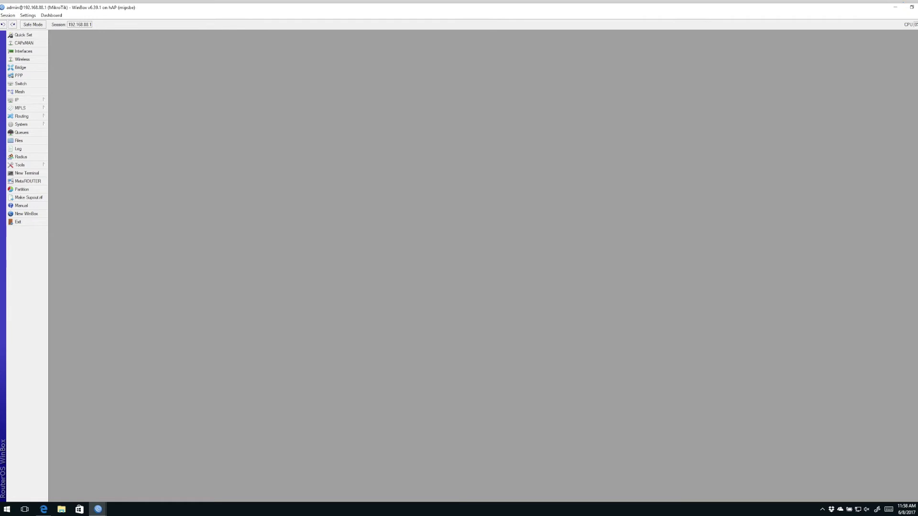
{"action": "mouse_move", "coordinate": [98, 509]}
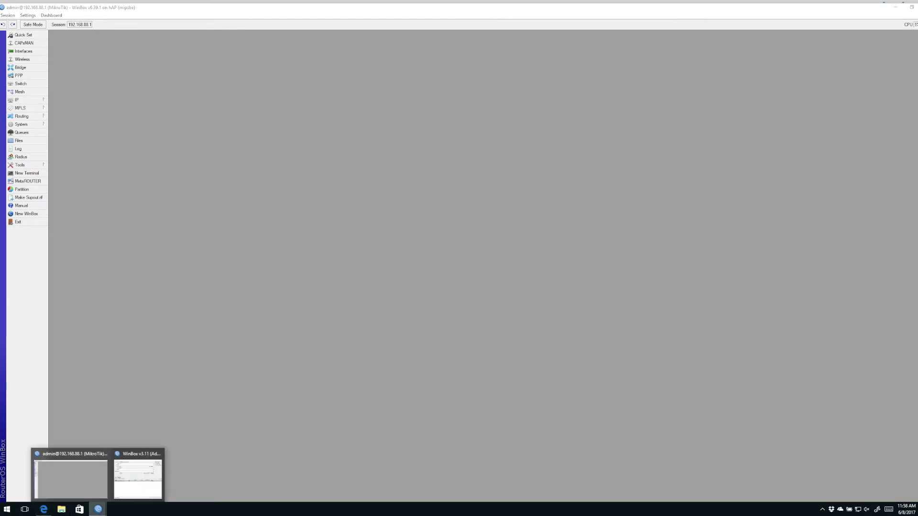
{"action": "left_click", "coordinate": [137, 475]}
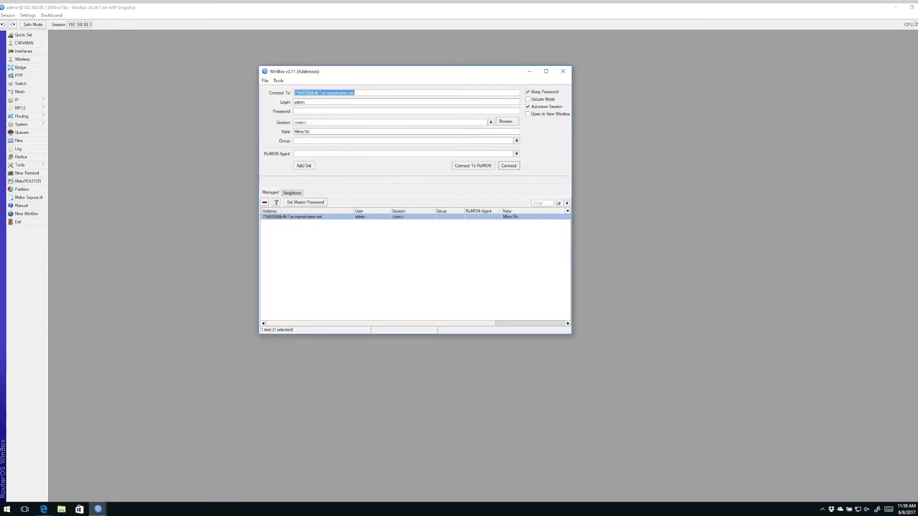
Copy the router's DDNS address from Connect To and switch to the Poweradmin tab.
{"action": "left_click", "coordinate": [326, 93]}
{"action": "double_click", "coordinate": [311, 93]}
{"action": "right_click", "coordinate": [310, 94]}
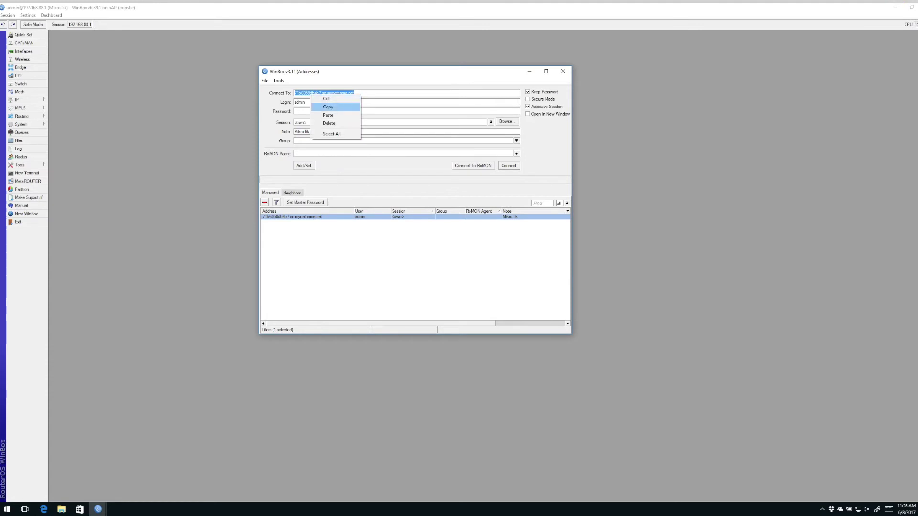
{"action": "left_click", "coordinate": [328, 107]}
{"action": "left_click", "coordinate": [44, 509]}
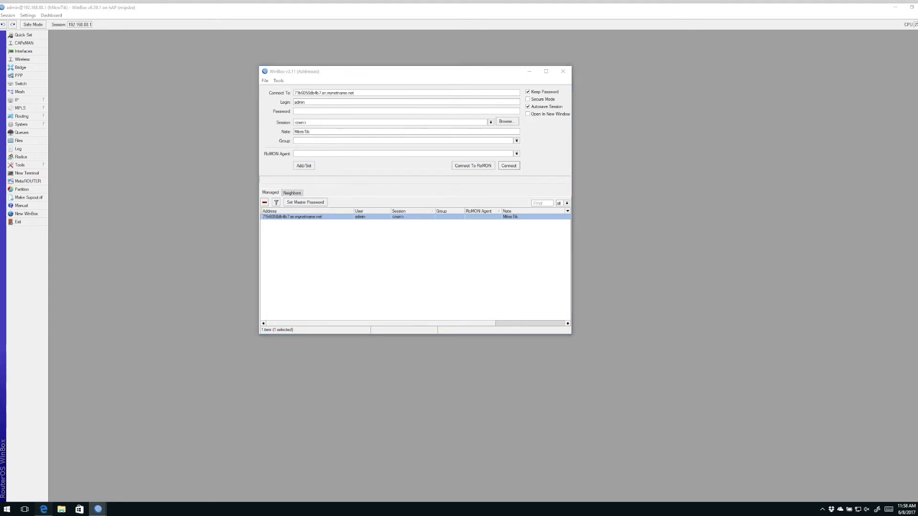
{"action": "left_click", "coordinate": [36, 9]}
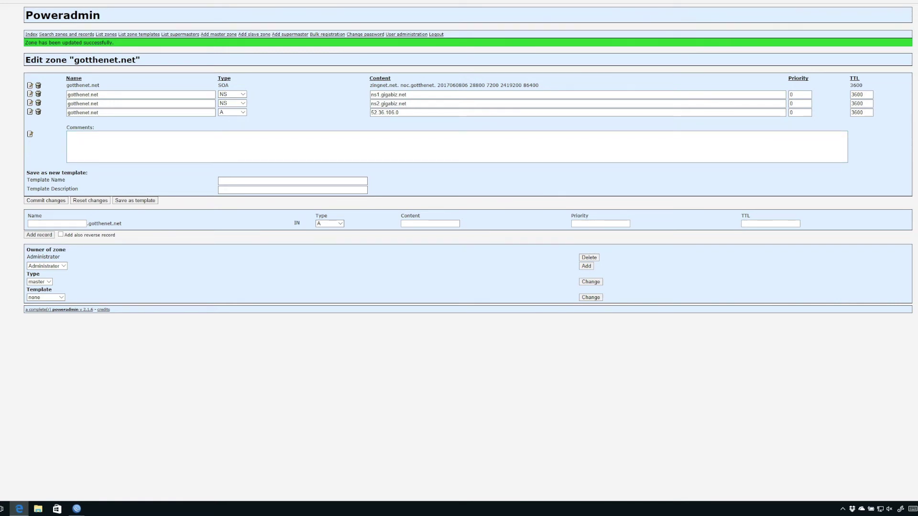
Make a first attempt at a CNAME record in the gotthenet.net zone's Add record row.
{"action": "left_click_drag", "start_coordinate": [74, 60], "coordinate": [137, 59]}
{"action": "left_click", "coordinate": [137, 60]}
{"action": "left_click_drag", "start_coordinate": [74, 60], "coordinate": [136, 59]}
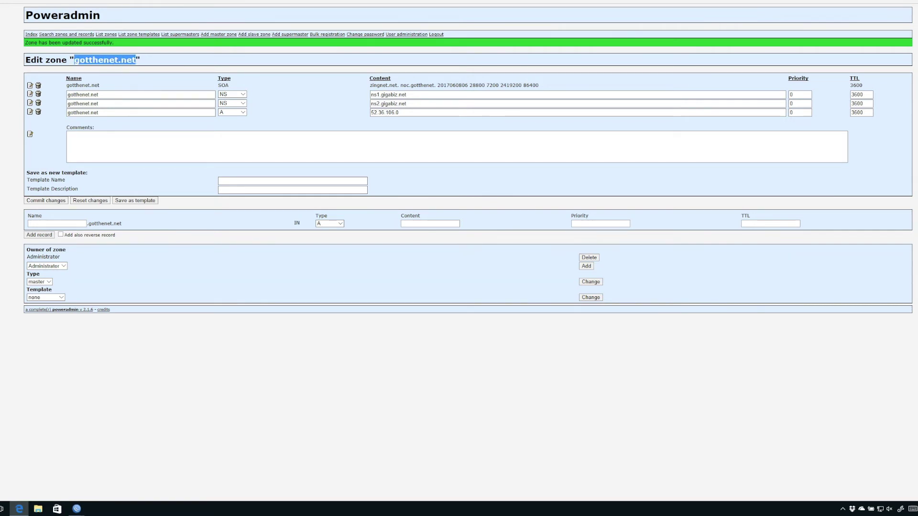
{"action": "left_click", "coordinate": [137, 60]}
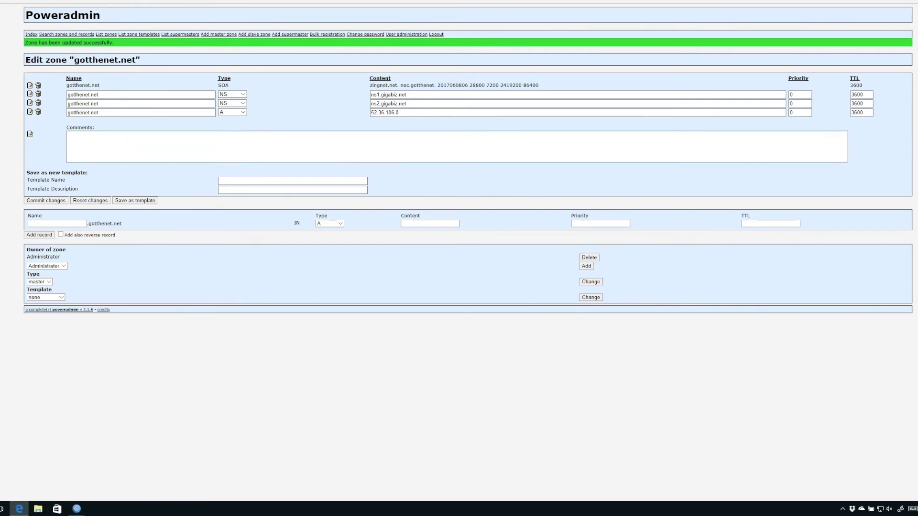
{"action": "left_click", "coordinate": [57, 223]}
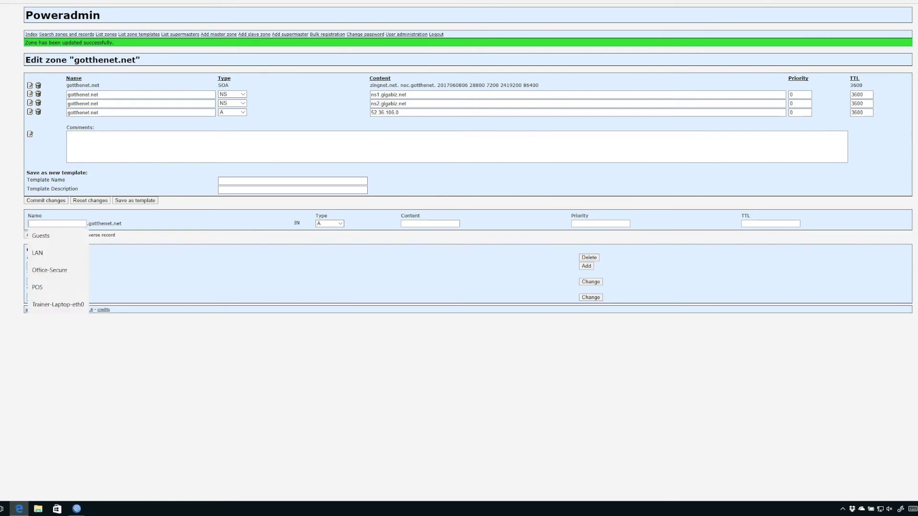
{"action": "key", "text": "Escape"}
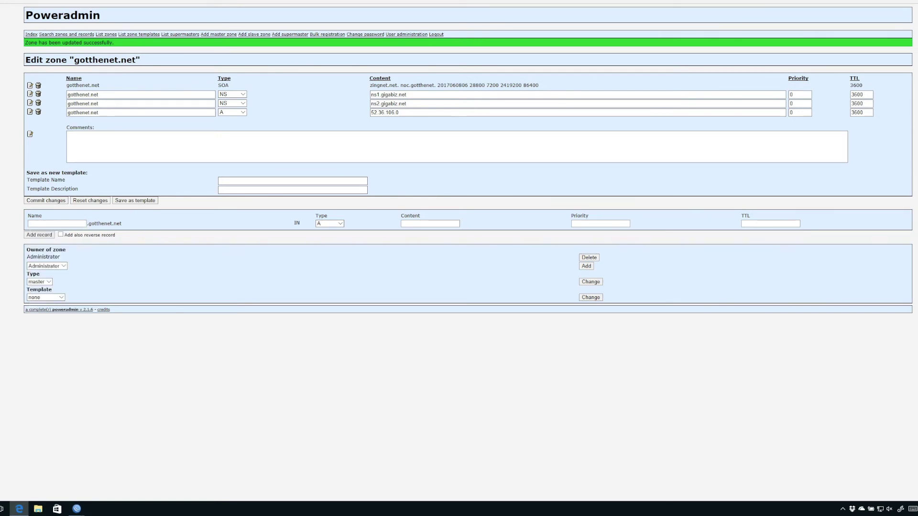
{"action": "key", "text": "ctrl+v"}
{"action": "left_click", "coordinate": [340, 223]}
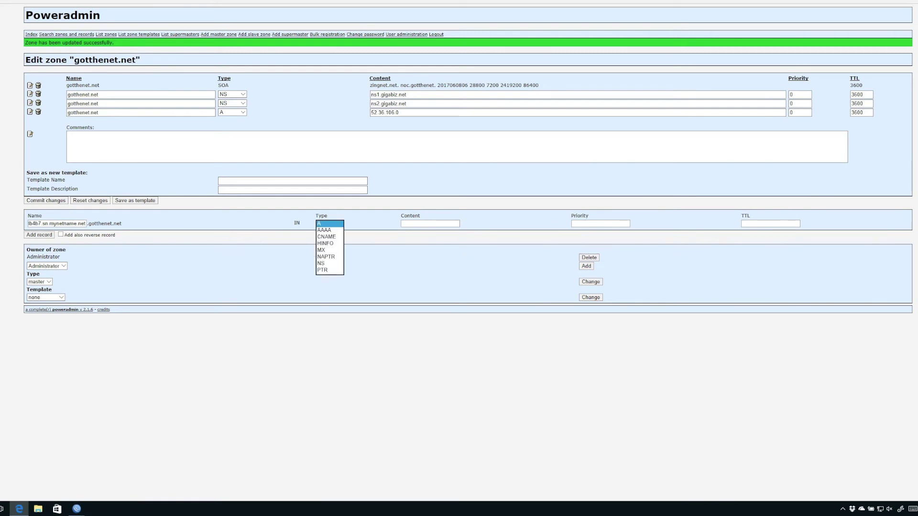
{"action": "left_click", "coordinate": [327, 237]}
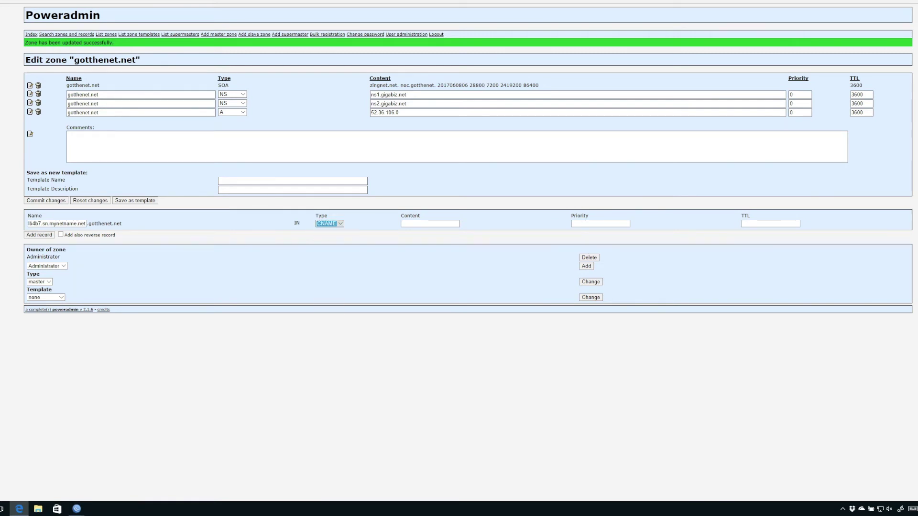
{"action": "key", "text": "Tab"}
{"action": "type", "text": "myrou"}
{"action": "key", "text": "Return"}
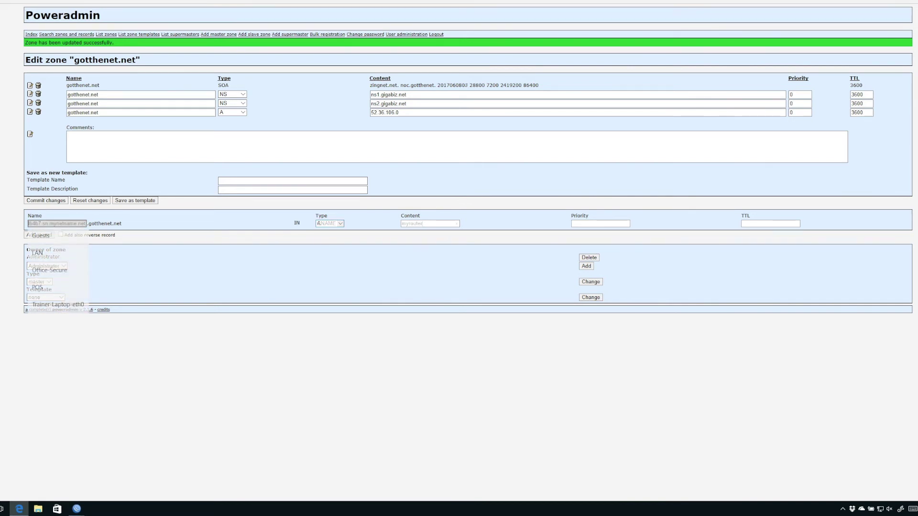
Add CNAME record myrouter pointing to the pasted mynetname.net DDNS name, TTL 86400.
{"action": "type", "text": "myrouter"}
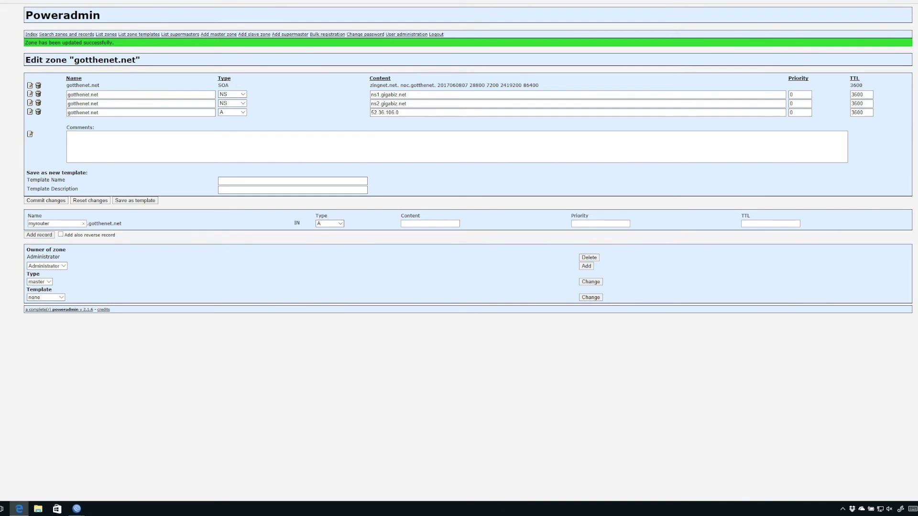
{"action": "left_click", "coordinate": [335, 223]}
{"action": "left_click", "coordinate": [330, 237]}
{"action": "key", "text": "Tab"}
{"action": "key", "text": "ctrl+v"}
{"action": "key", "text": "Return"}
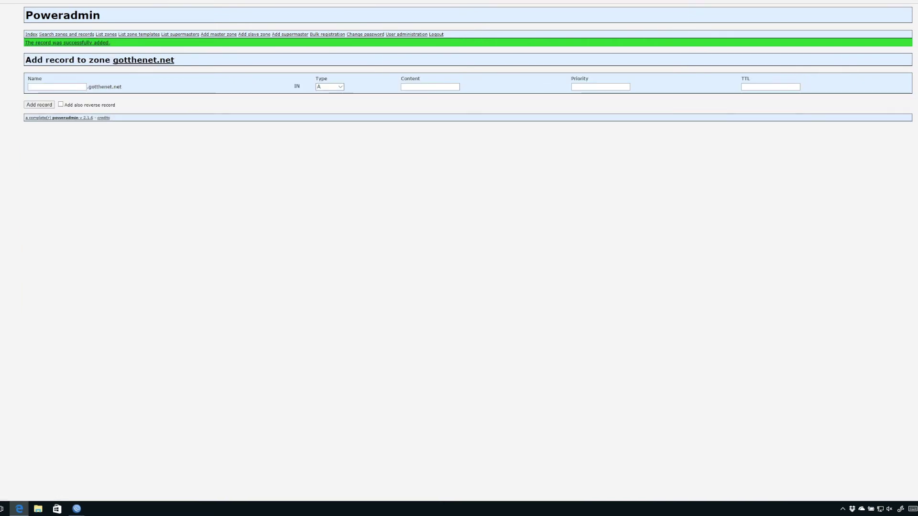
Return to the gotthenet.net records and select the new myrouter.gotthenet.net entry.
{"action": "left_click", "coordinate": [143, 60]}
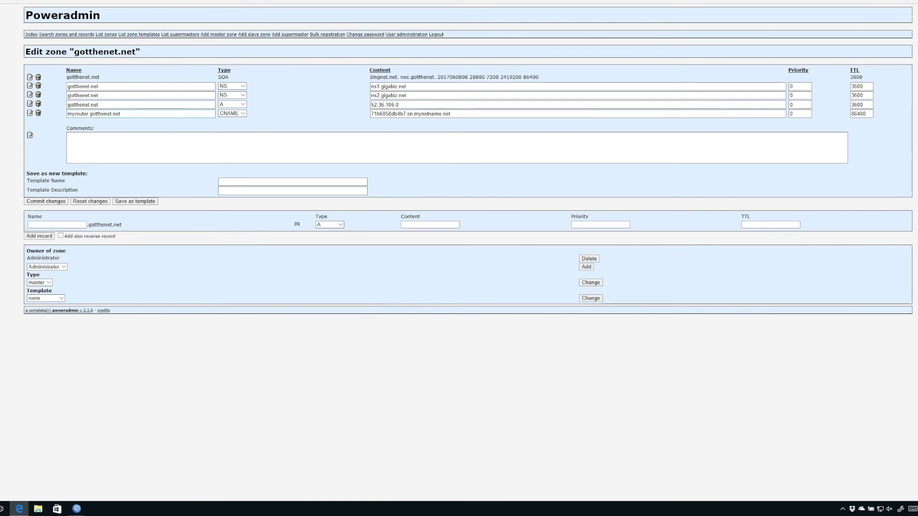
{"action": "triple_click", "coordinate": [94, 114]}
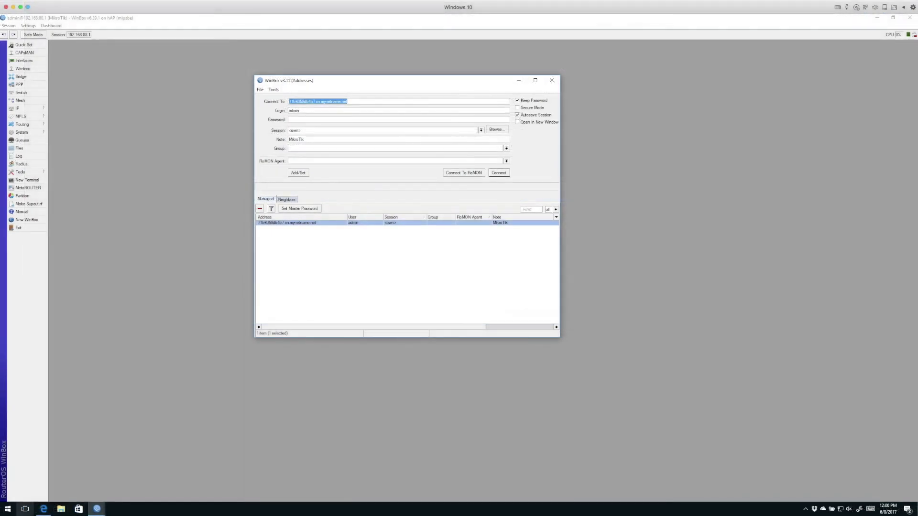
{"action": "left_click", "coordinate": [8, 509]}
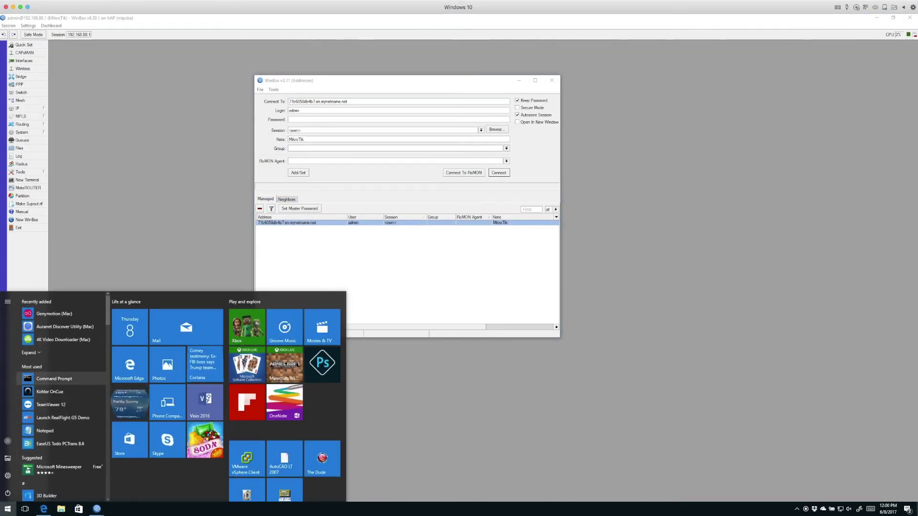
Launch Command Prompt and begin typing the ping command.
{"action": "left_click", "coordinate": [54, 378]}
{"action": "left_click_drag", "start_coordinate": [229, 114], "coordinate": [262, 167]}
{"action": "left_click", "coordinate": [261, 244]}
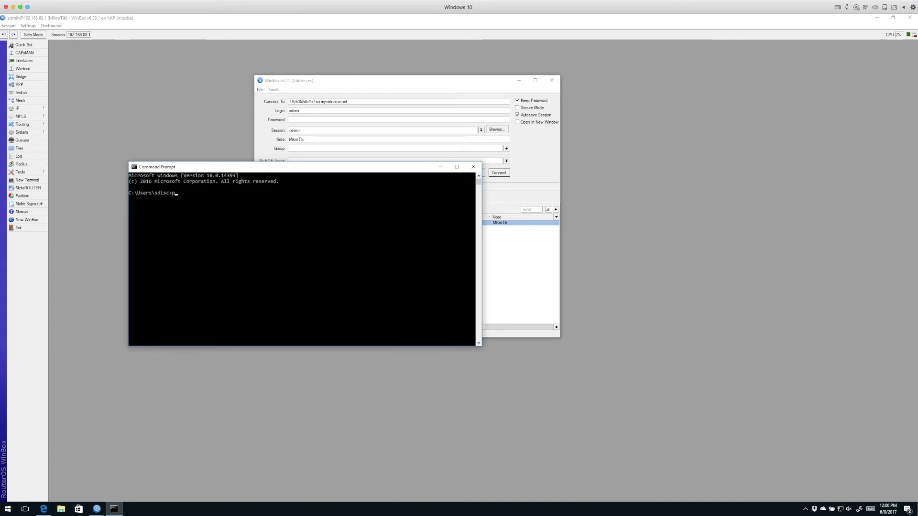
{"action": "type", "text": "ping"}
{"action": "key", "text": "alt+Tab"}
{"action": "right_click", "coordinate": [305, 102]}
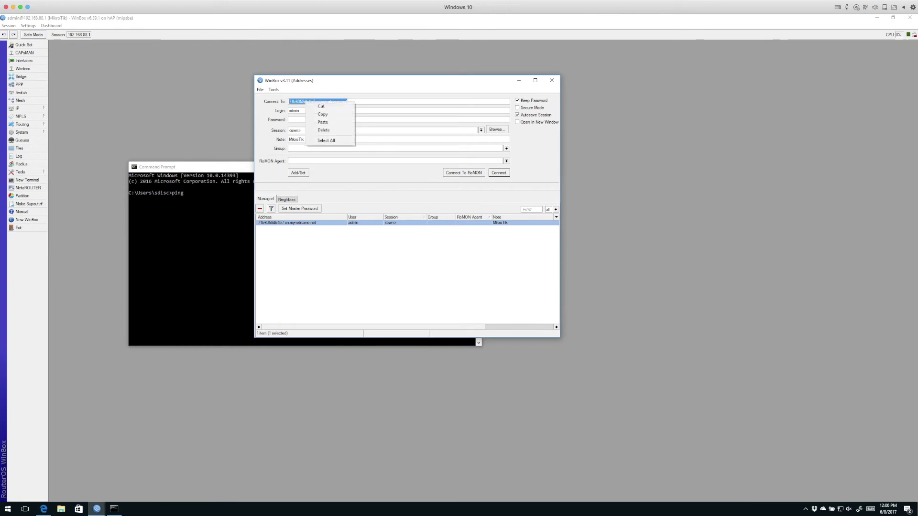
{"action": "left_click", "coordinate": [321, 114]}
{"action": "key", "text": "alt+Tab"}
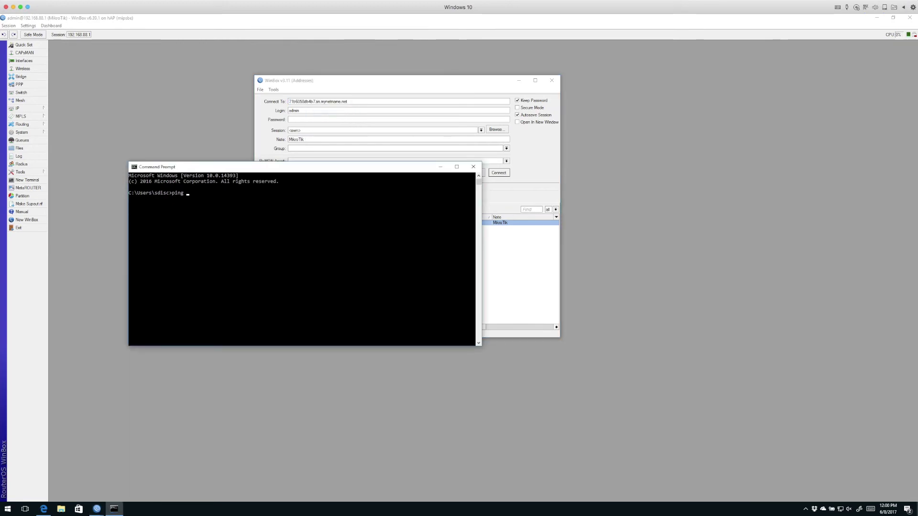
{"action": "right_click", "coordinate": [236, 166]}
{"action": "mouse_move", "coordinate": [260, 220]}
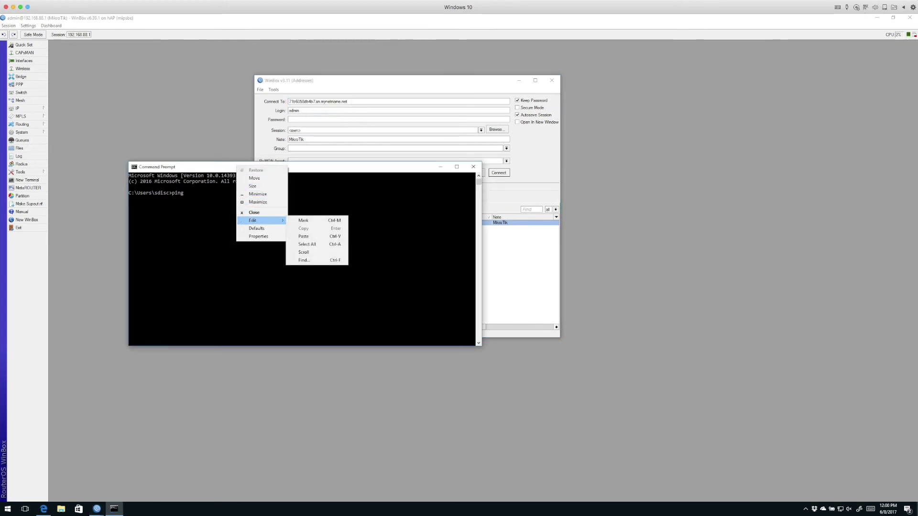
{"action": "left_click", "coordinate": [304, 236]}
{"action": "key", "text": "Return"}
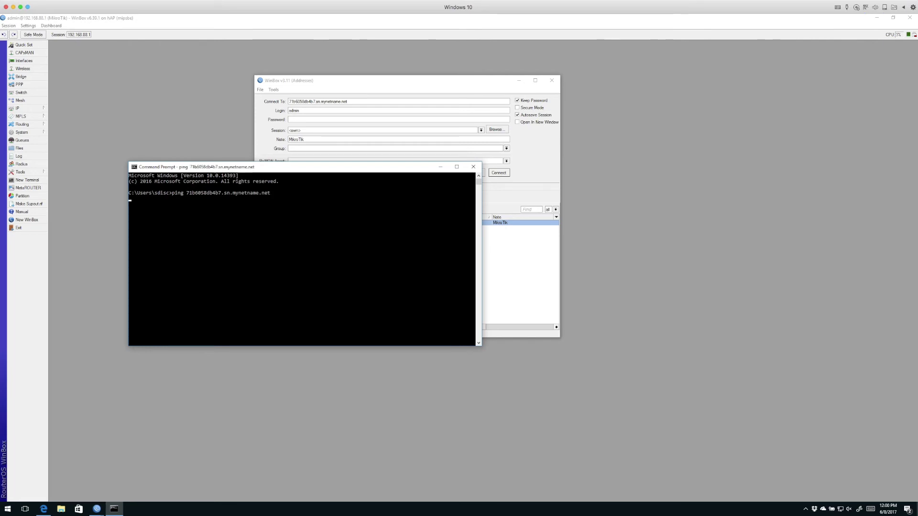
{"action": "key", "text": "ctrl+c"}
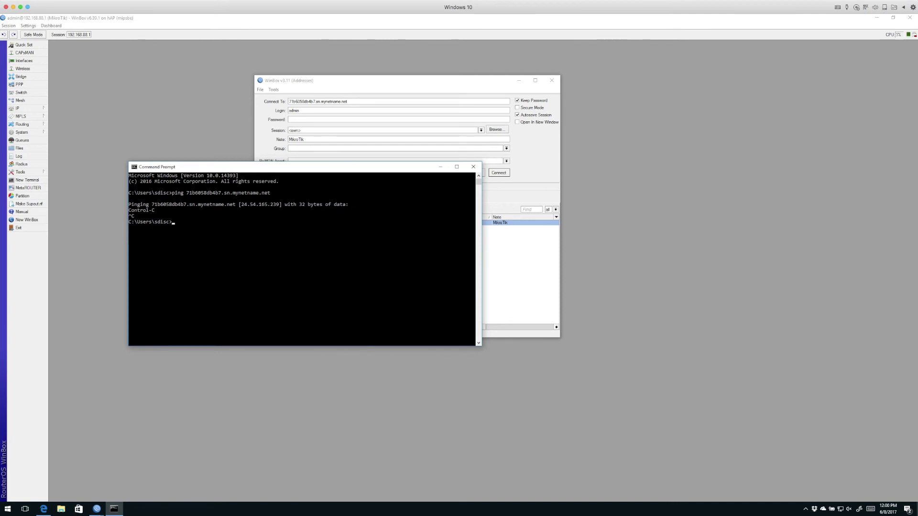
Ping myrouter.gotthenet.net from Command Prompt and stop it once it resolves.
{"action": "left_click", "coordinate": [204, 228]}
{"action": "type", "text": "ping myrouter.gotthenet.net"}
{"action": "key", "text": "Return"}
{"action": "key", "text": "ctrl+c"}
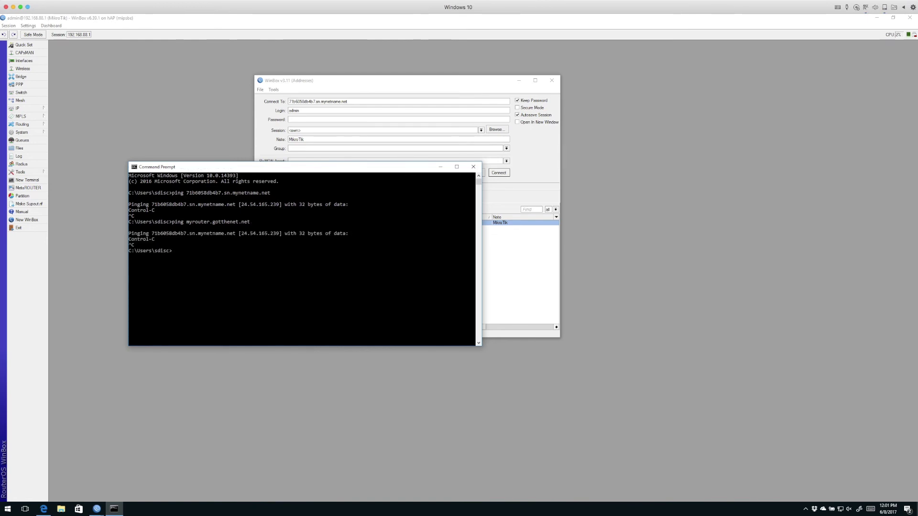
{"action": "left_click_drag", "start_coordinate": [282, 233], "coordinate": [241, 233]}
{"action": "left_click", "coordinate": [208, 221]}
{"action": "left_click", "coordinate": [193, 228]}
{"action": "left_click_drag", "start_coordinate": [187, 222], "coordinate": [249, 222]}
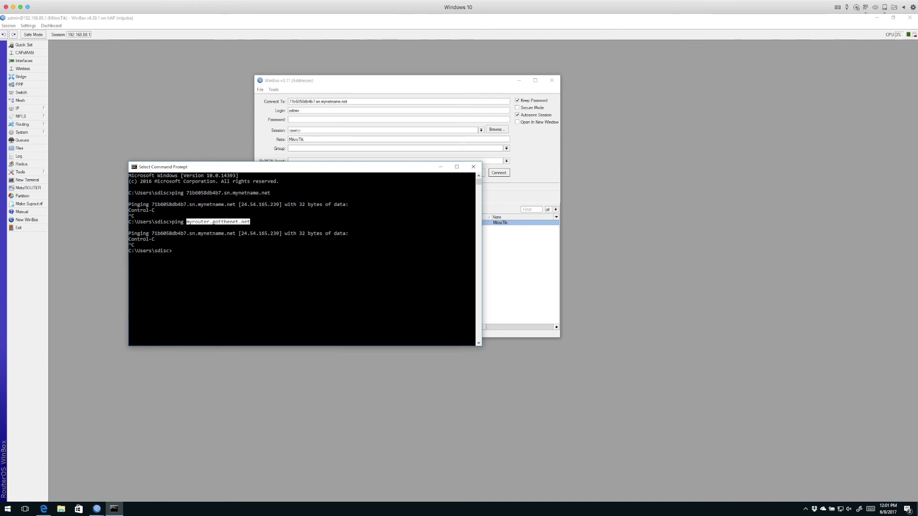
{"action": "left_click_drag", "start_coordinate": [187, 192], "coordinate": [272, 192]}
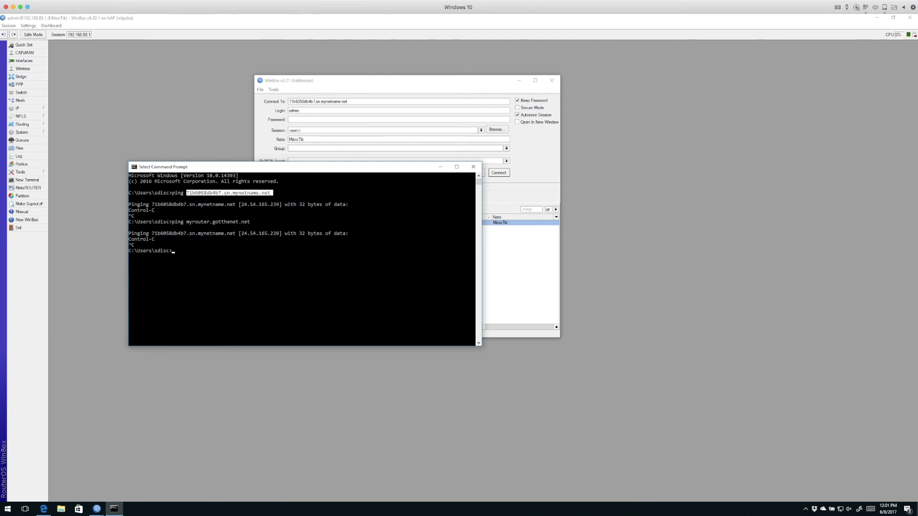
{"action": "left_click", "coordinate": [191, 120]}
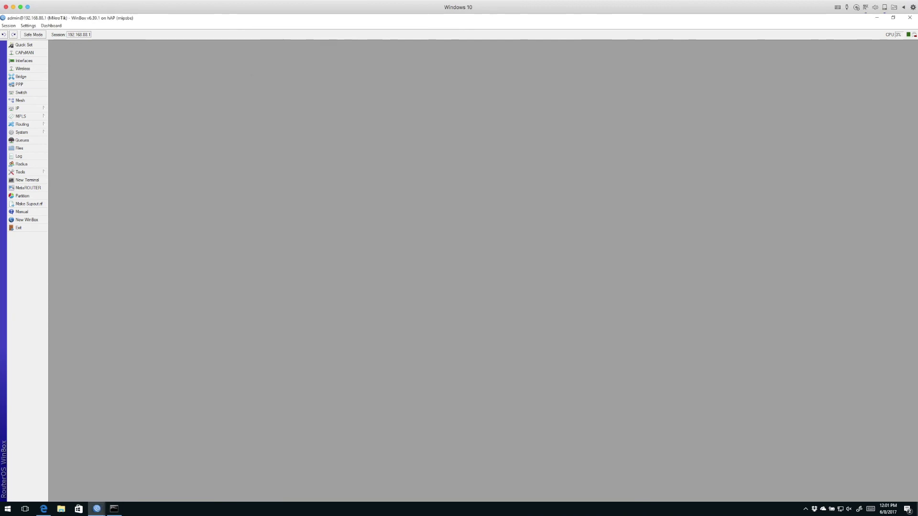